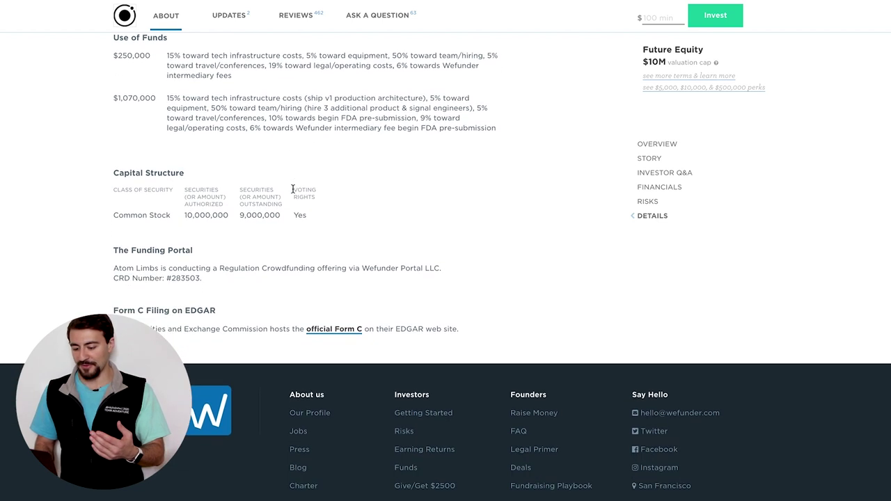
- Scroll up and down the Atom Limbs page to locate the financial documents
scroll(293, 189, "up", 6)
scroll(293, 188, "up", 4)
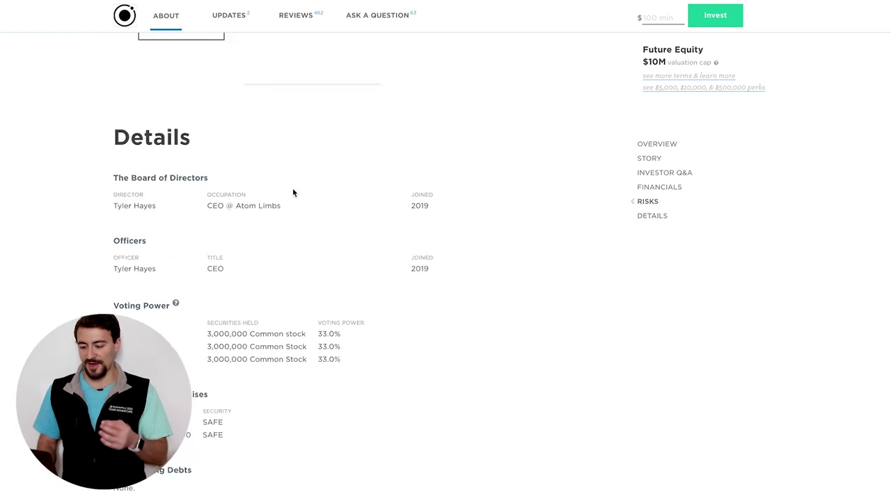
scroll(302, 203, "up", 15)
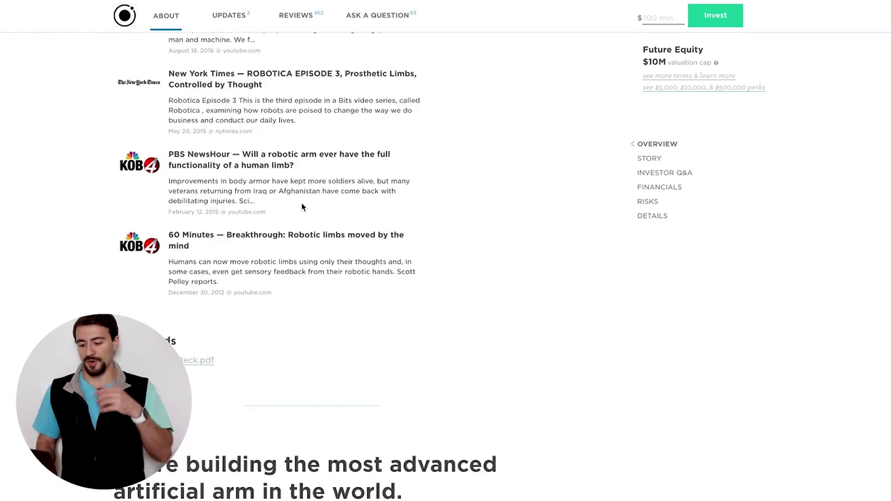
scroll(302, 203, "down", 15)
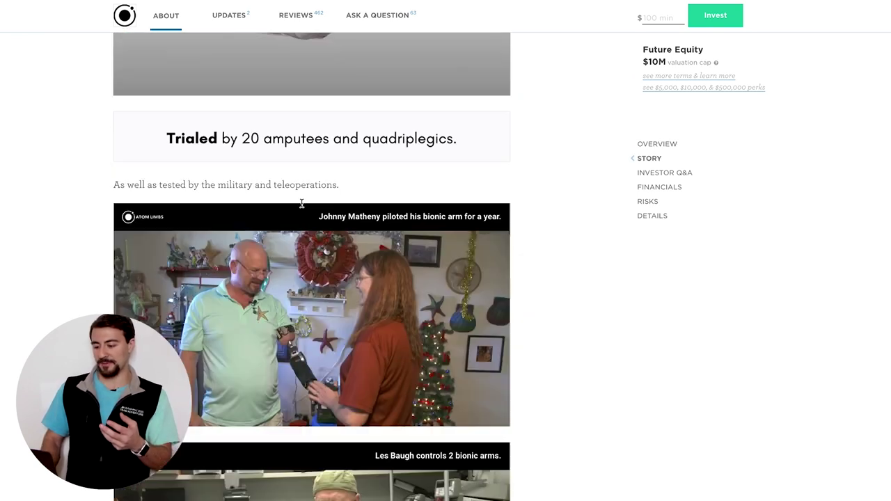
scroll(302, 206, "down", 12)
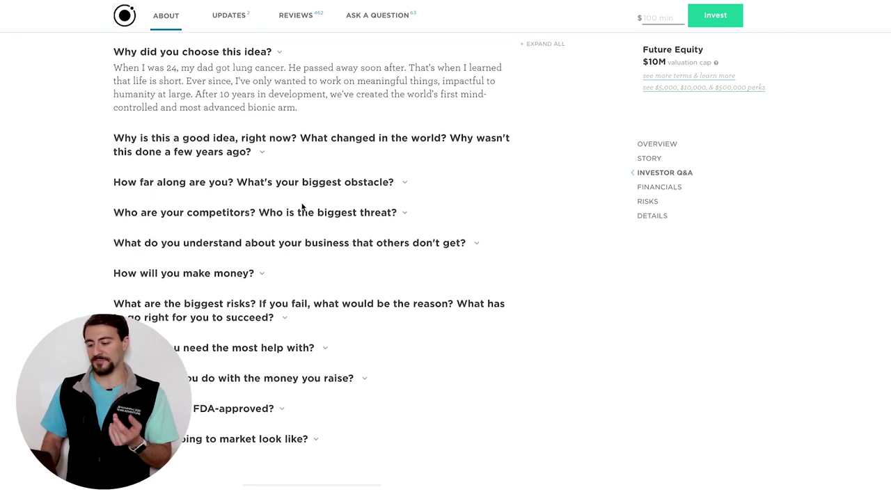
scroll(303, 206, "down", 1)
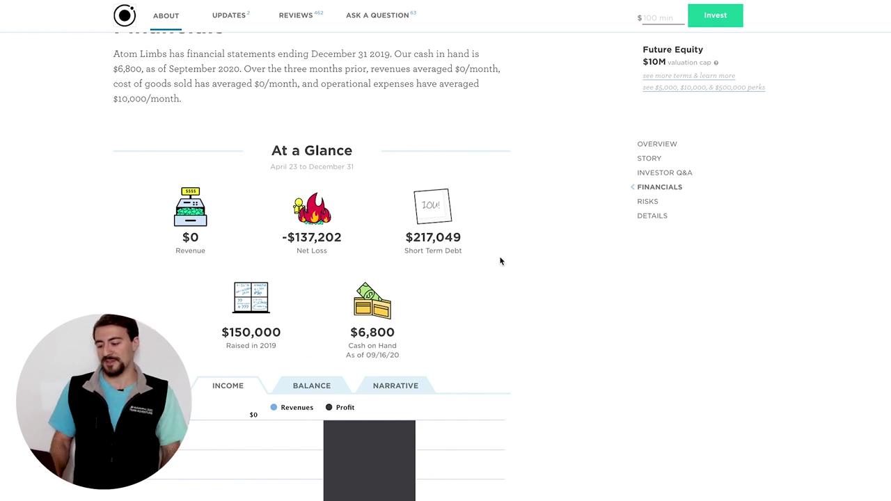
scroll(500, 261, "down", 3)
scroll(500, 262, "up", 1)
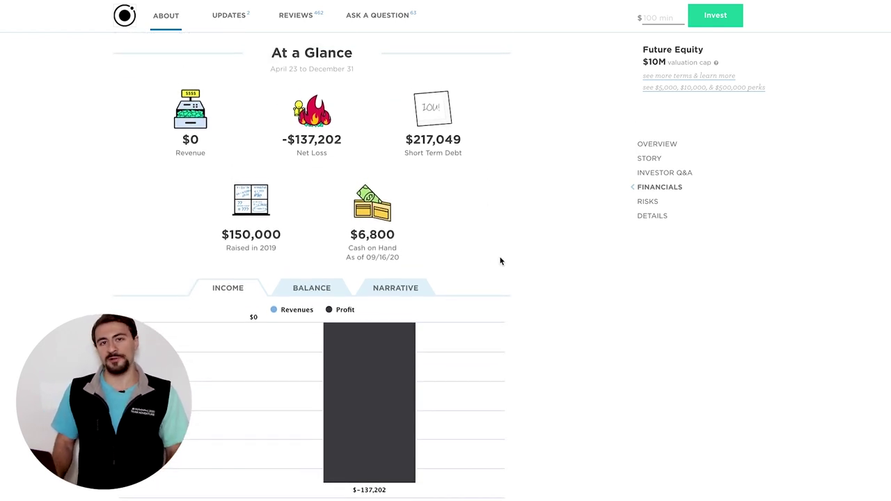
scroll(500, 261, "down", 1)
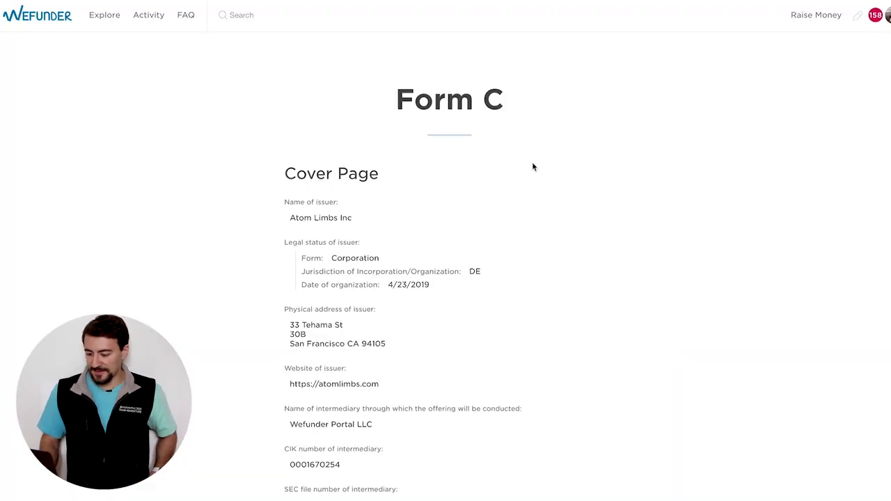
- Highlight the issuer name Atom Limbs Inc and its date of organization in the Form C
triple_click(351, 219)
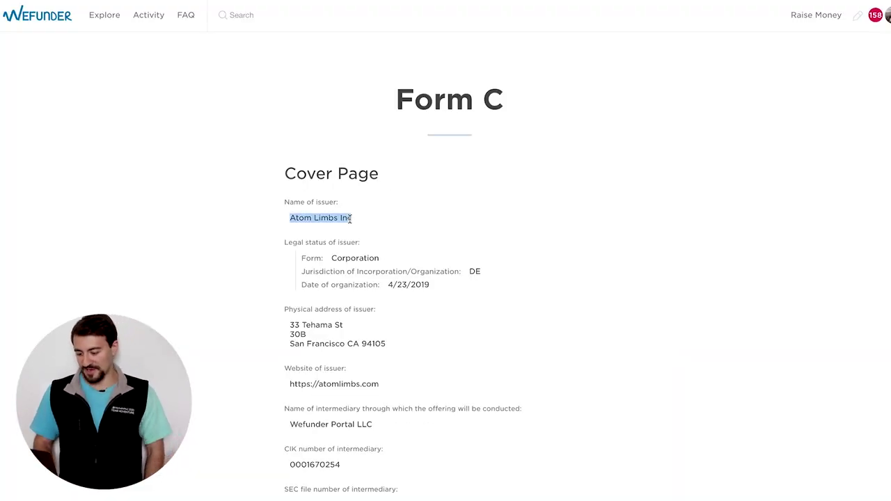
triple_click(422, 285)
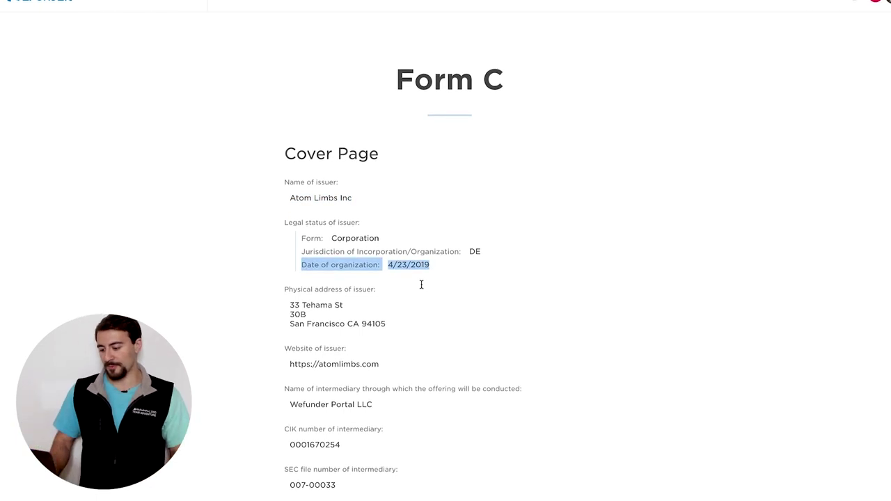
scroll(411, 278, "down", 1)
left_click_drag(397, 273, 288, 248)
scroll(288, 247, "down", 5)
scroll(289, 250, "down", 4)
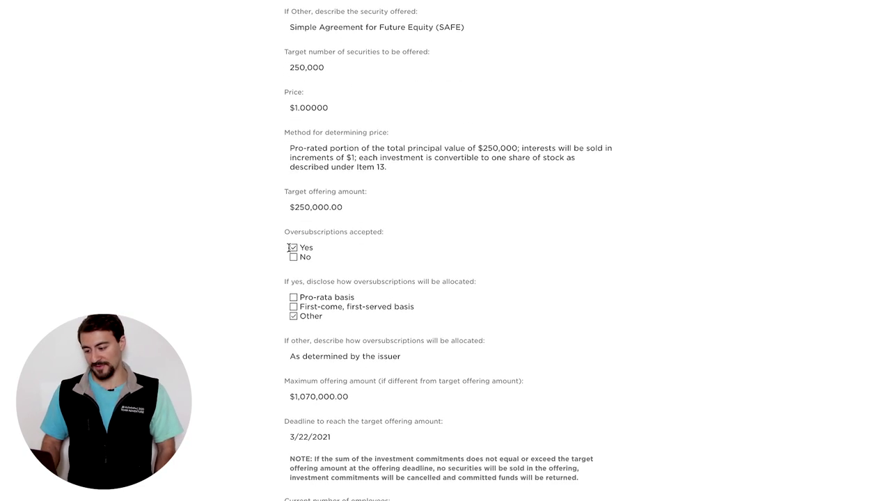
scroll(289, 247, "down", 5)
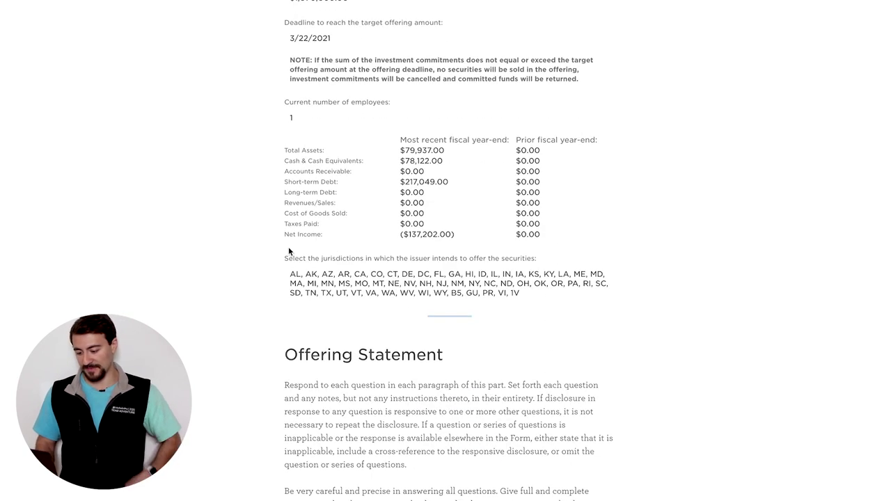
- Search the Form C for 'Tyler' matches, then for 'debt' to reach Short-term Debt
key("ctrl+f")
type("Tyler")
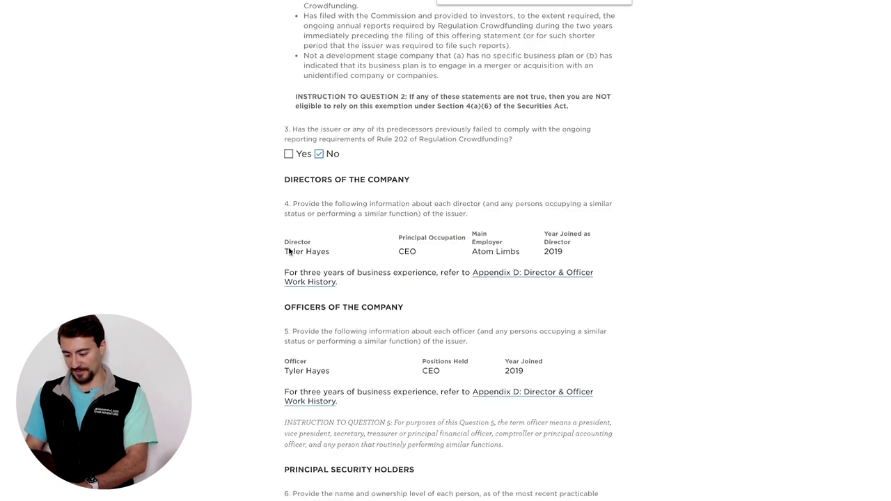
key("Return")
key("Return")
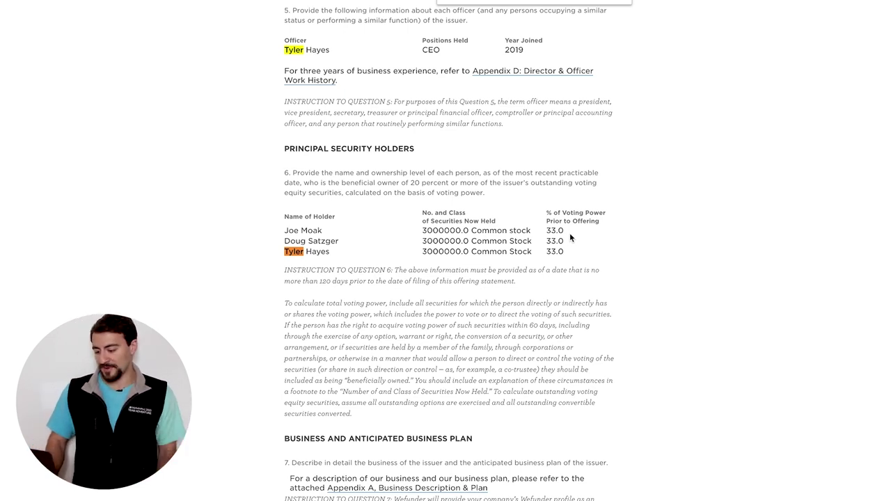
key("Return")
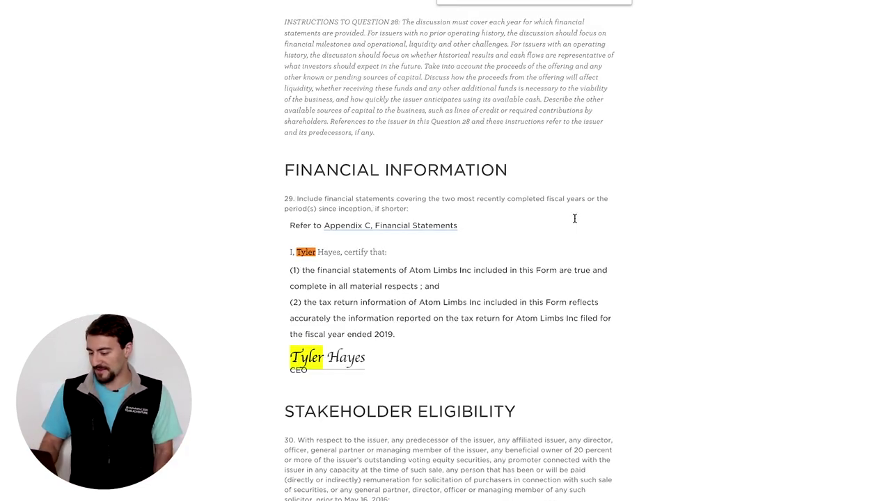
key("BackSpace")
key("BackSpace")
key("BackSpace")
key("BackSpace")
key("BackSpace")
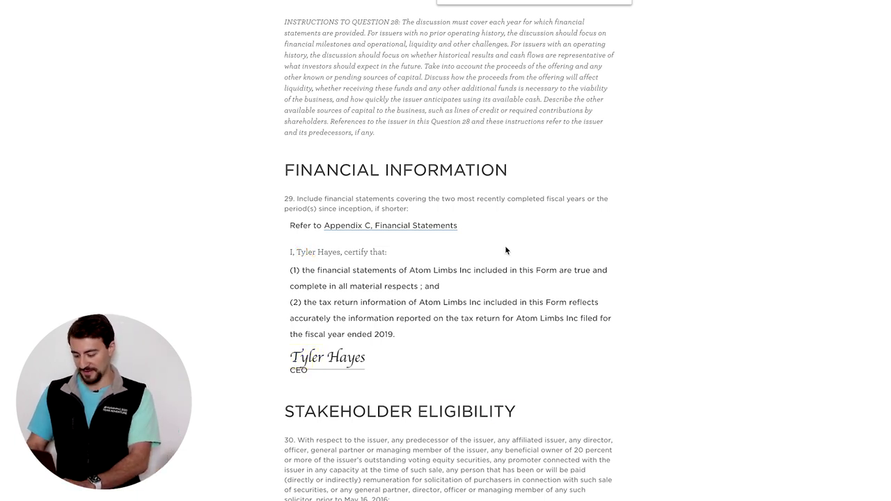
type("debt")
key("Return")
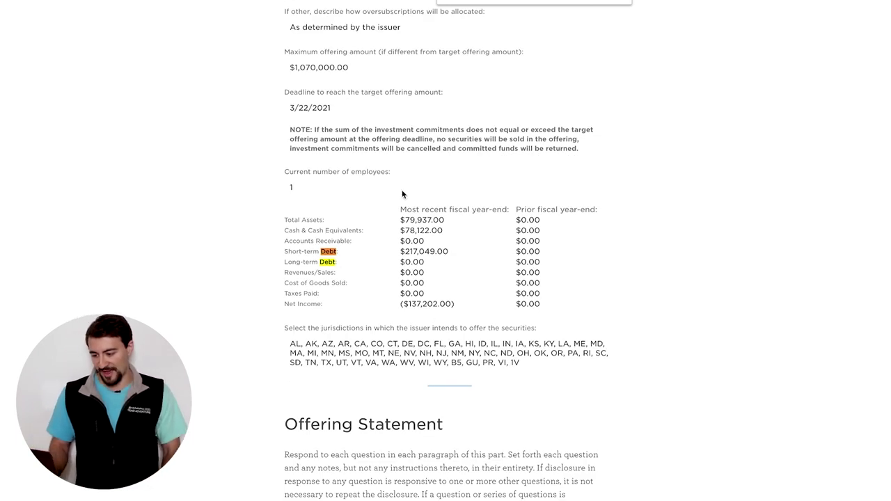
- Scroll through the rest of the Form C and back to the Atom Limbs campaign page
scroll(415, 328, "down", 5)
scroll(414, 328, "down", 12)
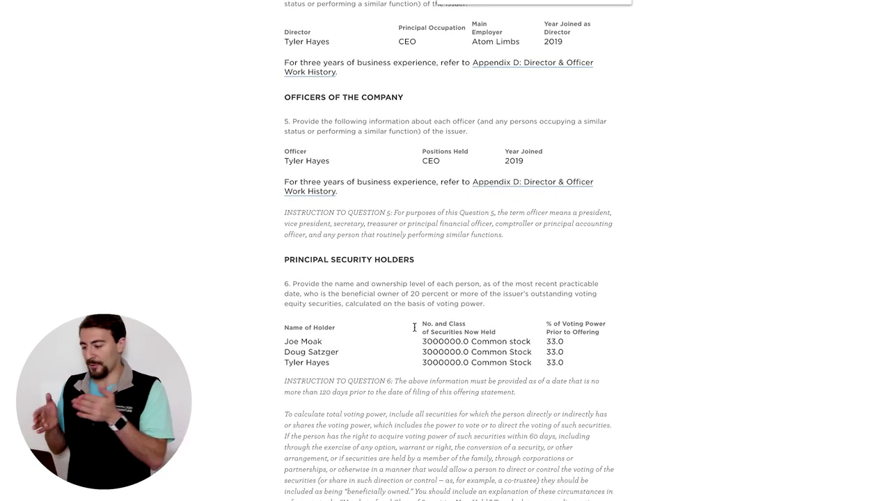
scroll(414, 327, "down", 20)
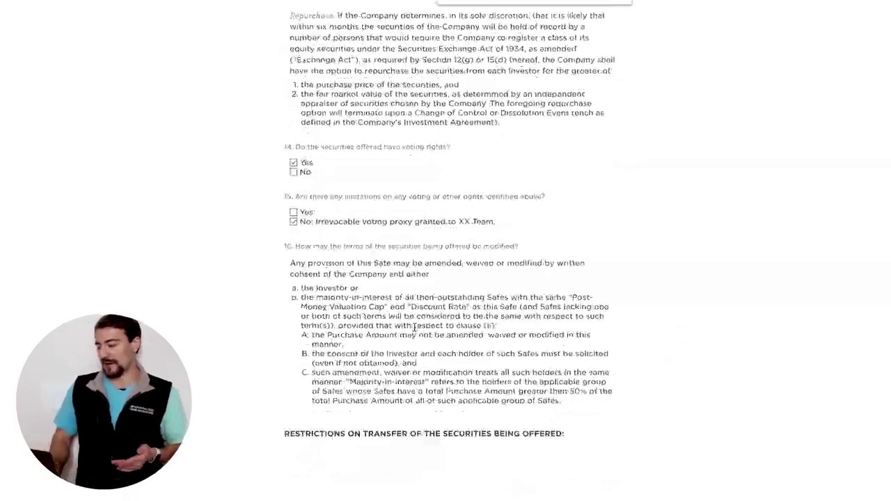
scroll(415, 327, "down", 20)
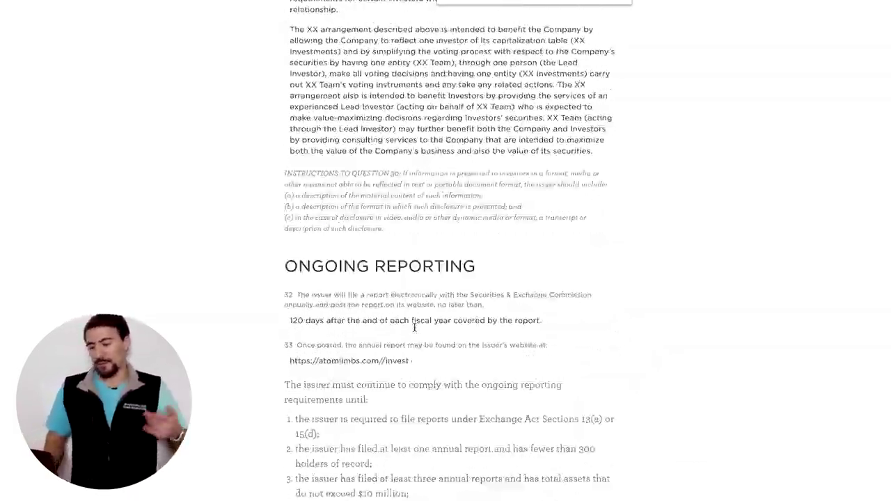
scroll(414, 327, "up", 20)
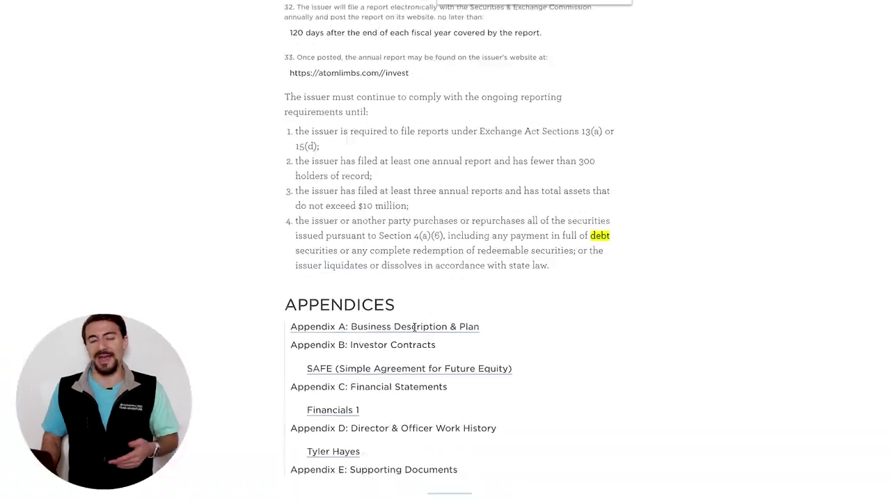
scroll(414, 327, "up", 20)
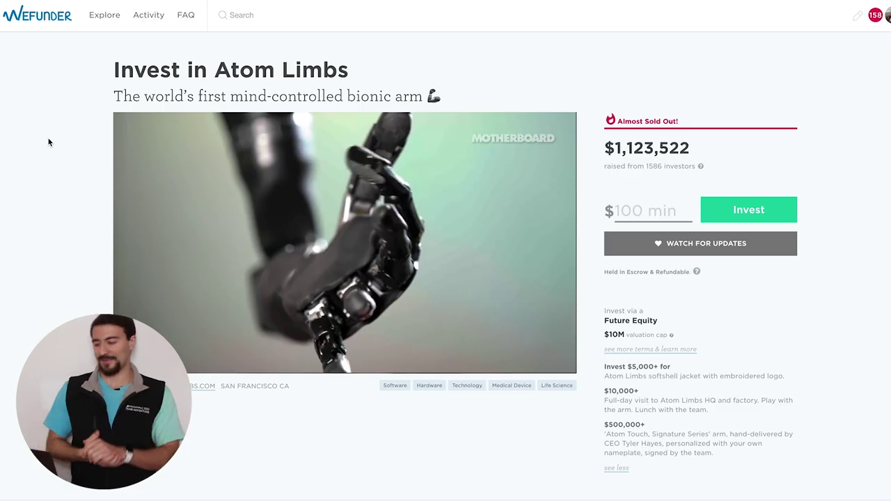
- Enter $500 as the Atom Limbs investment amount and submit it
left_click(625, 212)
type("500")
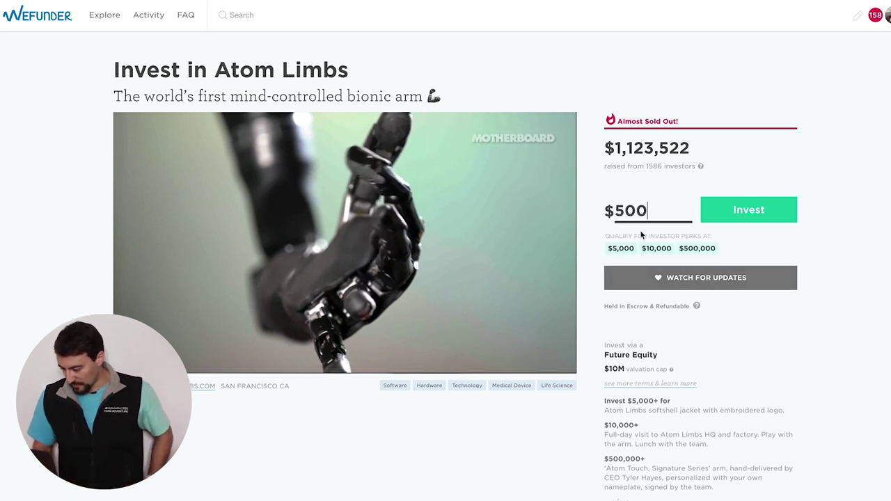
type("0")
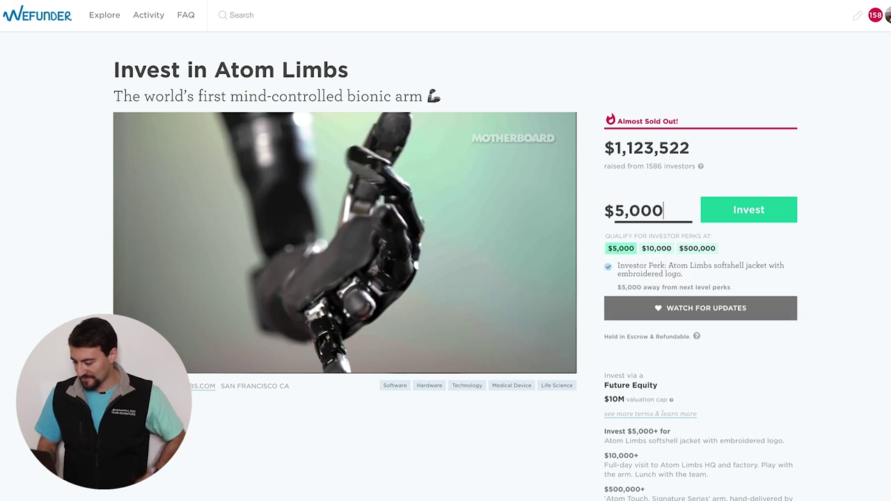
type("0")
key("BackSpace")
key("BackSpace")
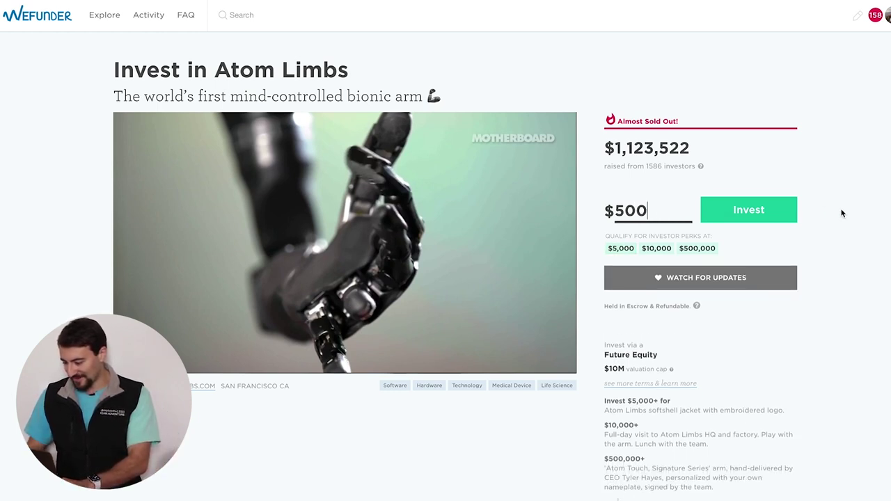
left_click(716, 211)
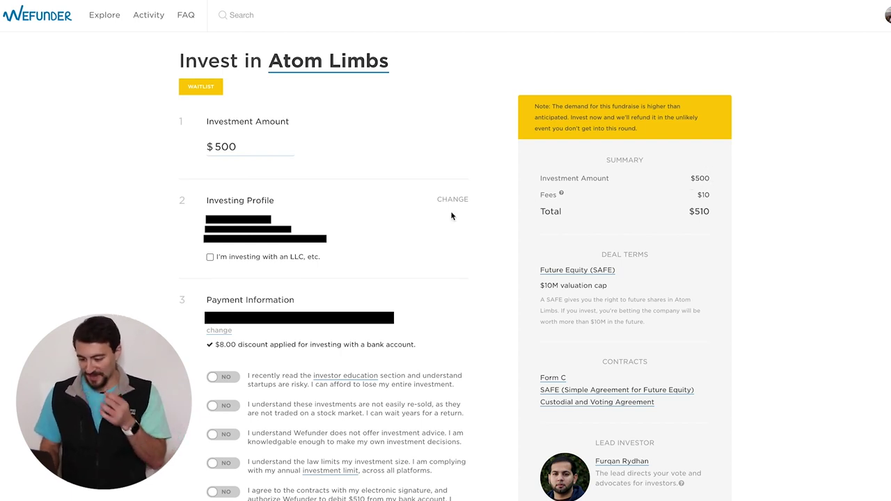
- Switch all five acknowledgements to YES, authorizing the $510 debit, and complete the investment
left_click(231, 379)
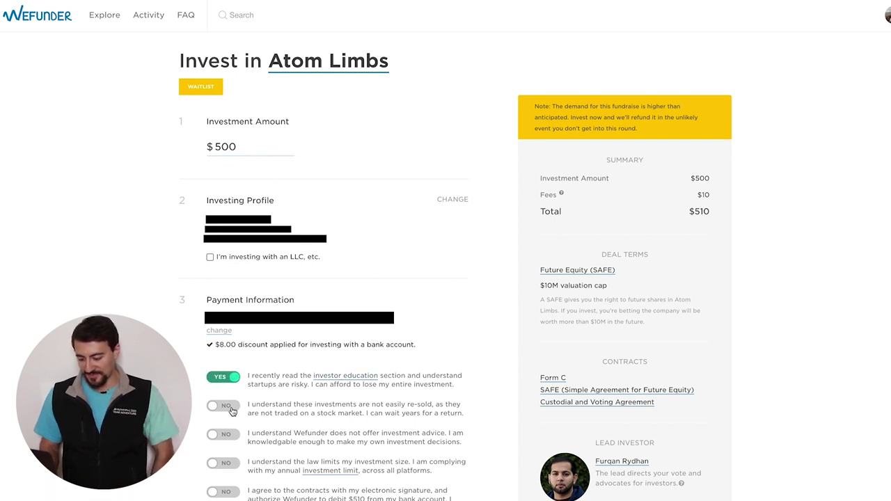
left_click(232, 409)
left_click(231, 436)
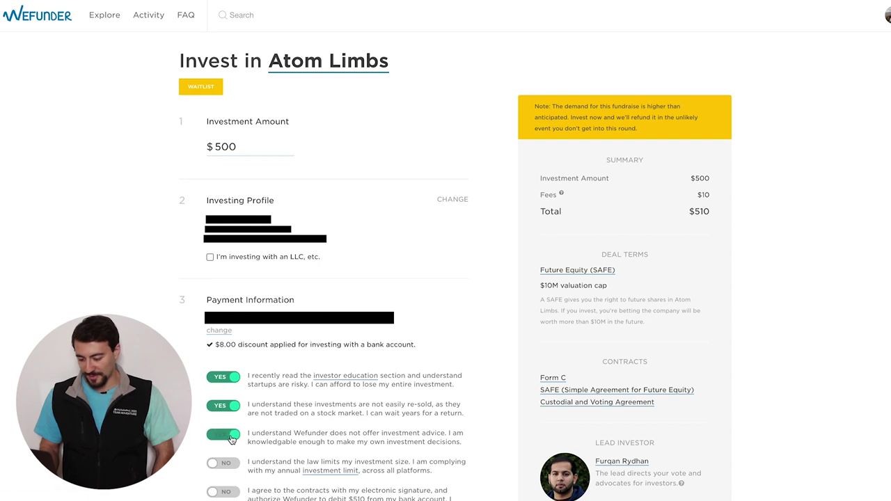
left_click(230, 465)
left_click(232, 492)
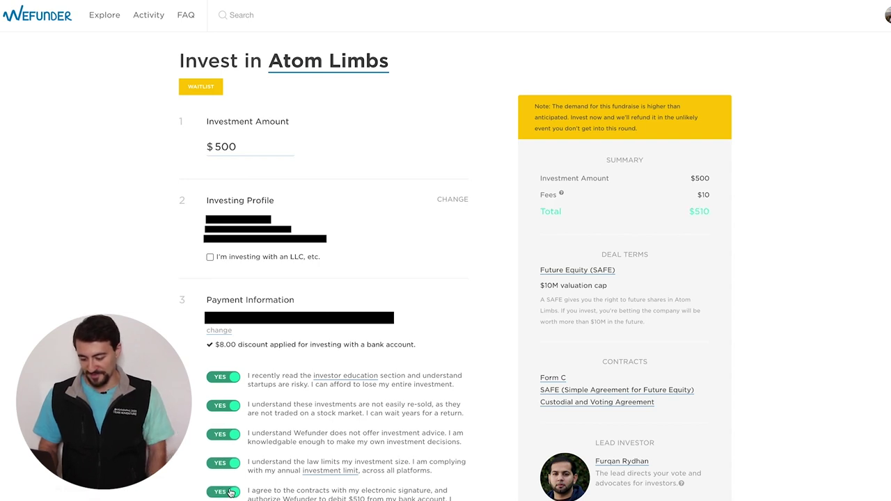
scroll(238, 491, "down", 5)
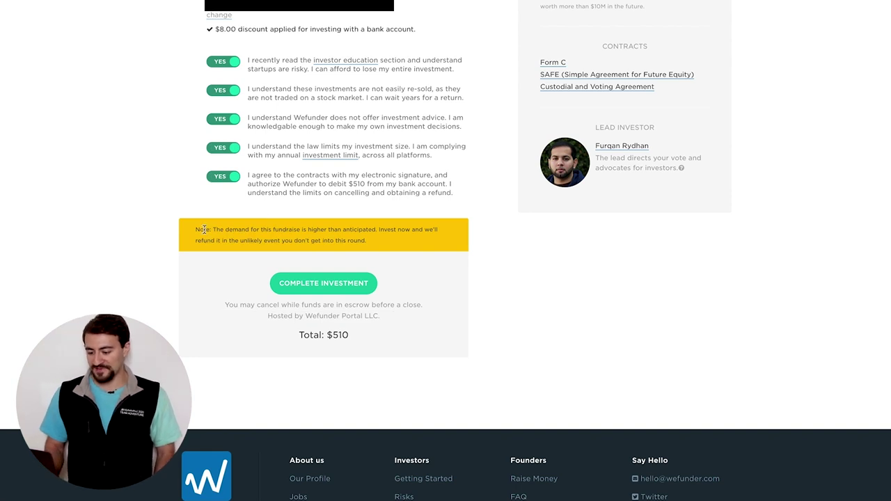
left_click(369, 289)
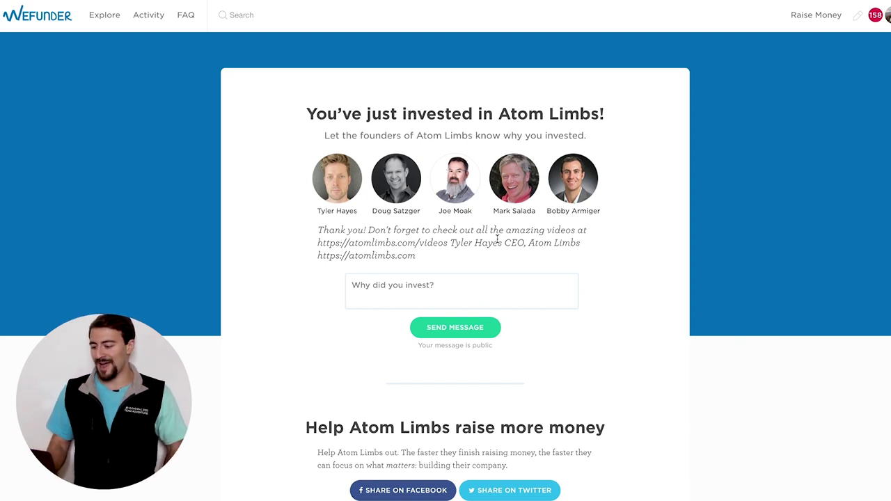
- Write 'Keep up the great work! I am very excited about the opportunity to support you guys!' and send it
left_click(362, 287)
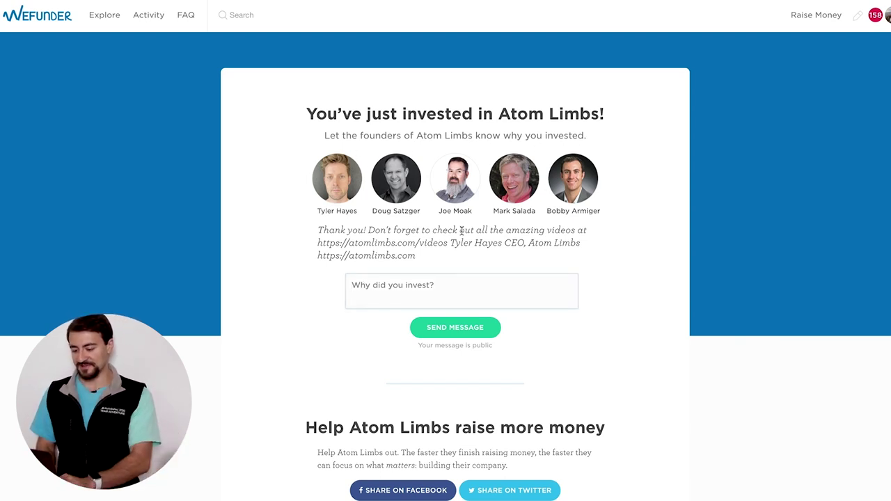
type("Keep")
key("ctrl+a")
key("BackSpace")
type("Keep up teh")
key("BackSpace")
key("BackSpace")
type("he gr")
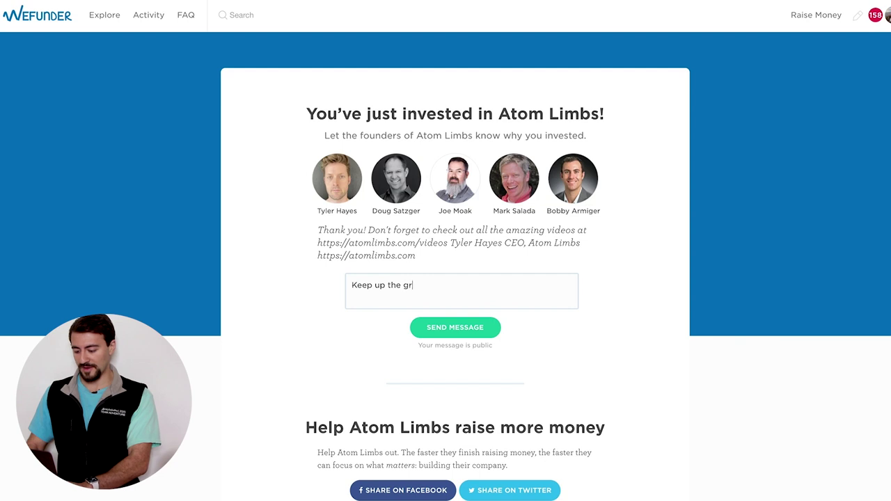
type("eat work! I am very excited about the opportunity to supp")
key("BackSpace")
type("ort you guys!")
left_click(427, 296)
type("p")
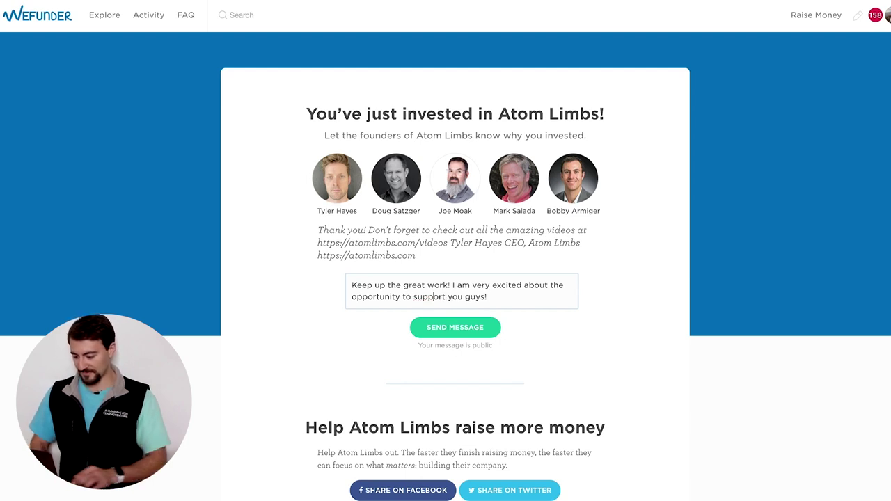
left_click(478, 328)
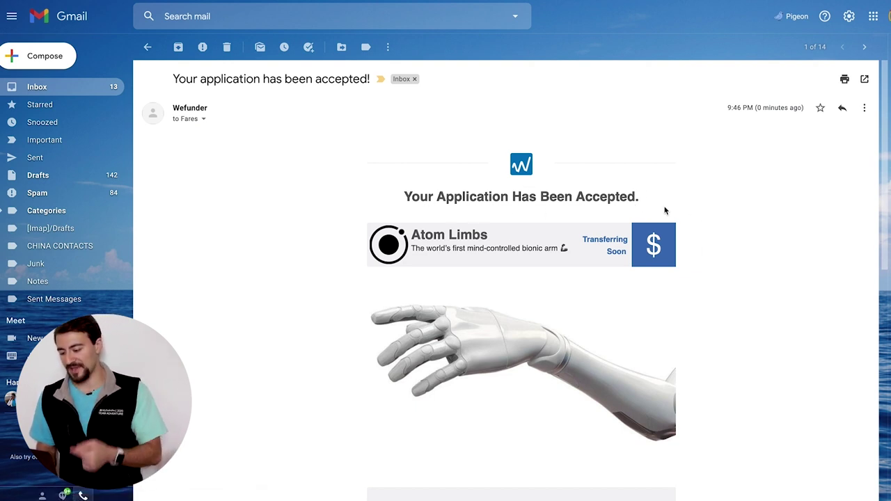
- Scroll the Gmail acceptance email to its $500 Atom Limbs investment details
scroll(665, 211, "down", 3)
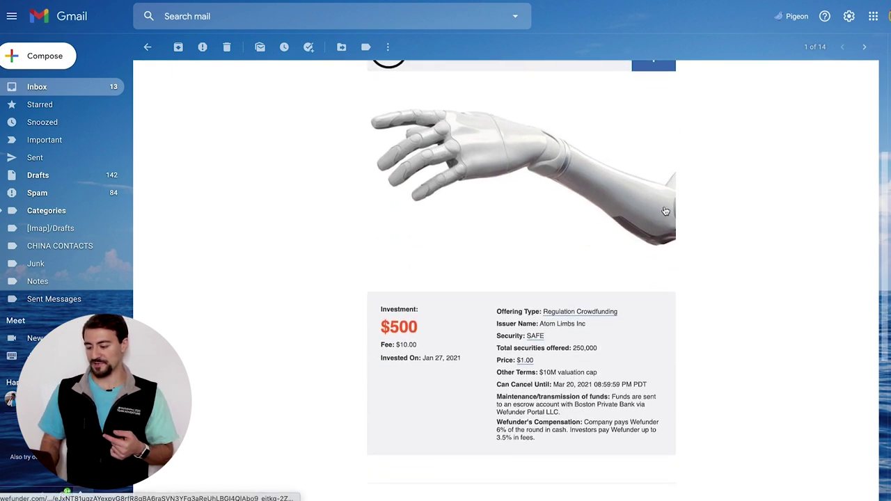
scroll(666, 211, "down", 1)
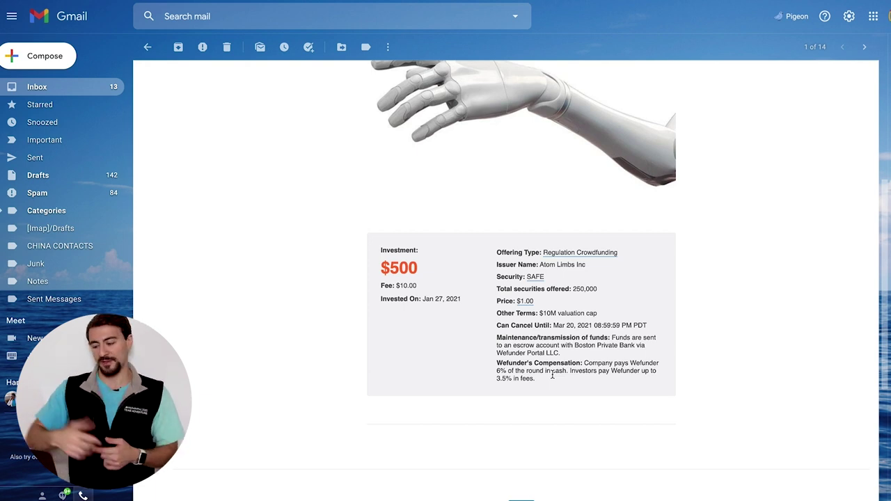
scroll(552, 375, "up", 3)
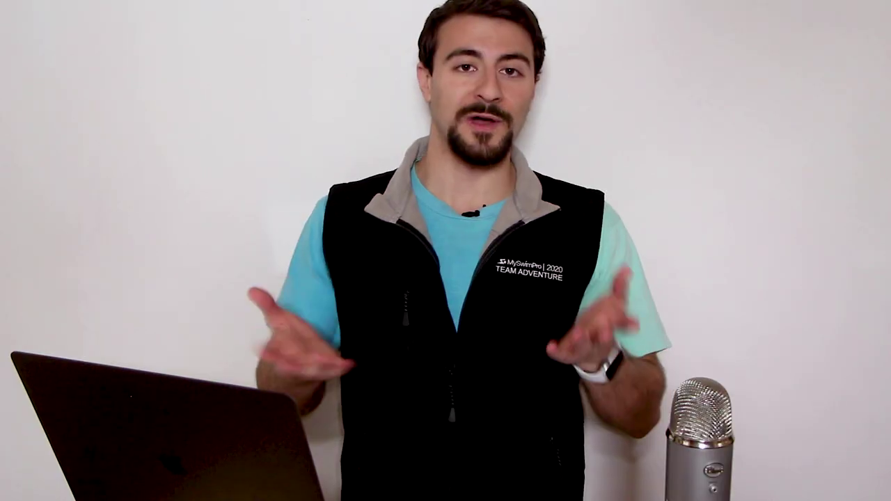